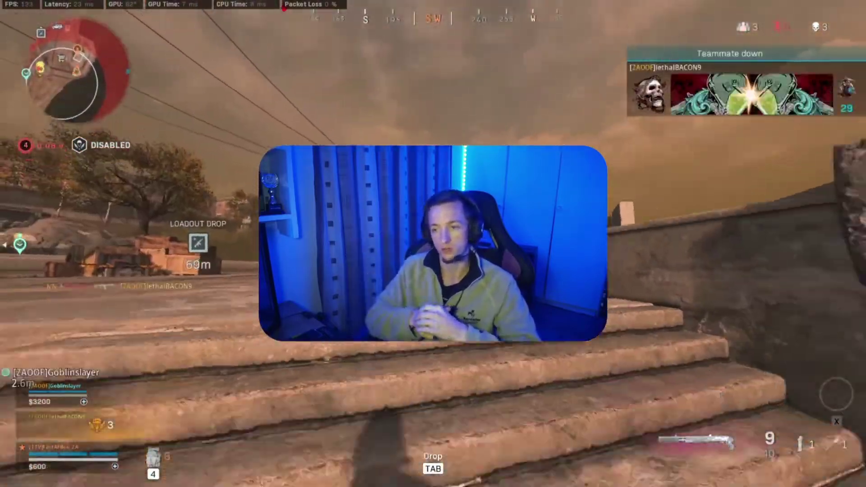
pyautogui.press('space')
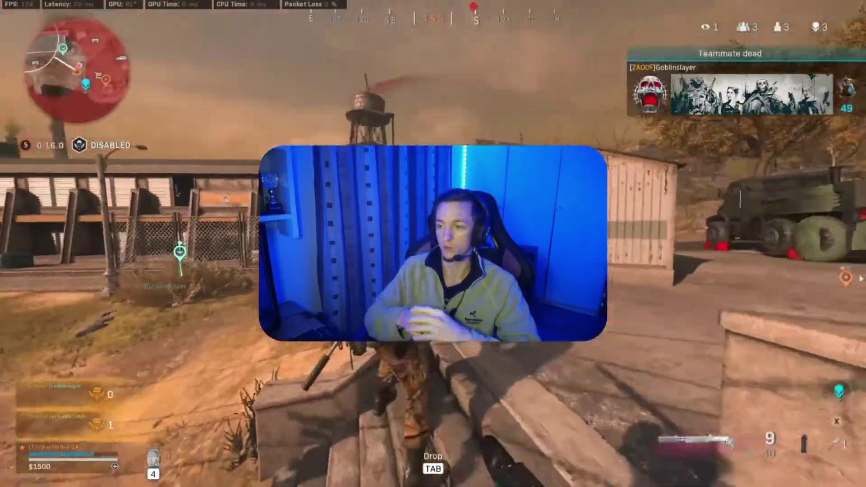
pyautogui.click(433, 243)
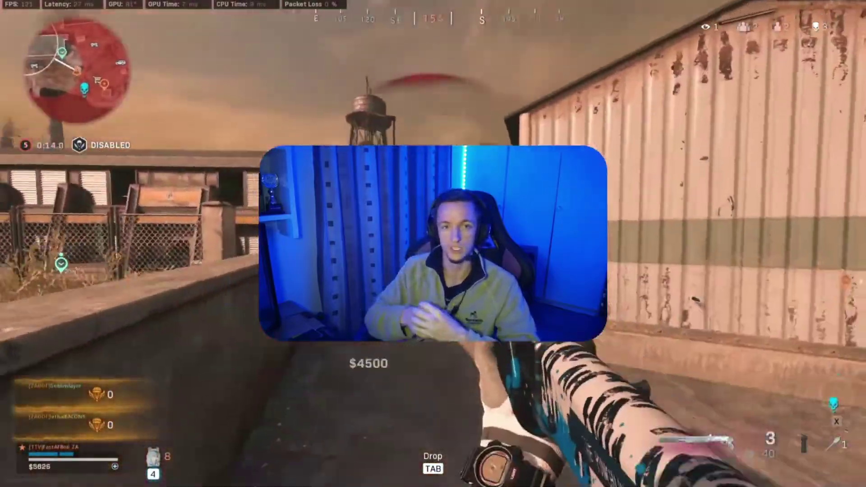
pyautogui.click(433, 243)
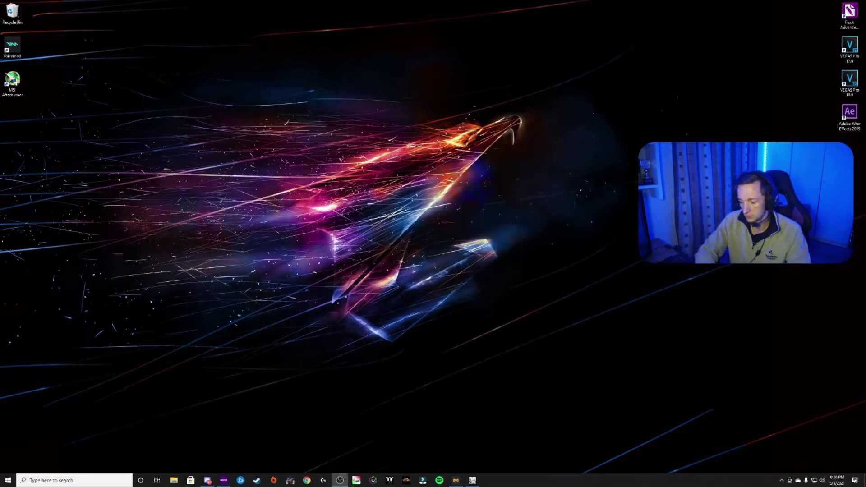
# Open adv_options.ini from the players folder inside Documents > Call of Duty Modern Warfare.
pyautogui.press('super+e')
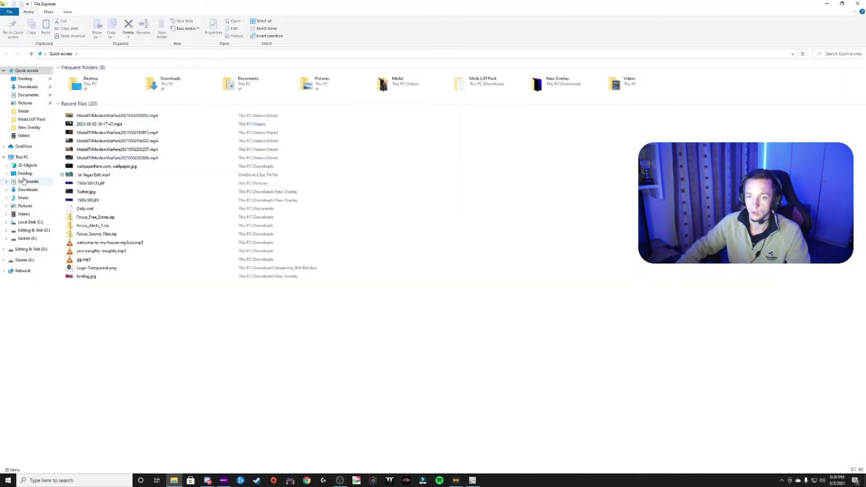
pyautogui.click(28, 181)
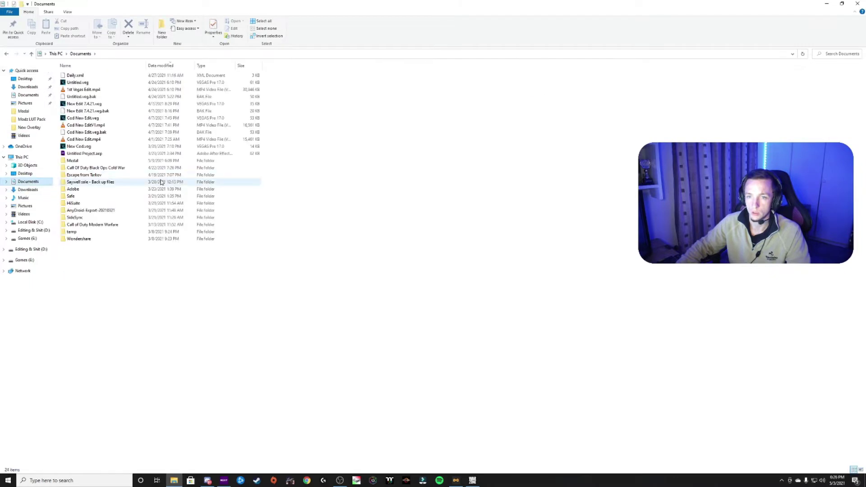
pyautogui.click(95, 168)
pyautogui.doubleClick(91, 225)
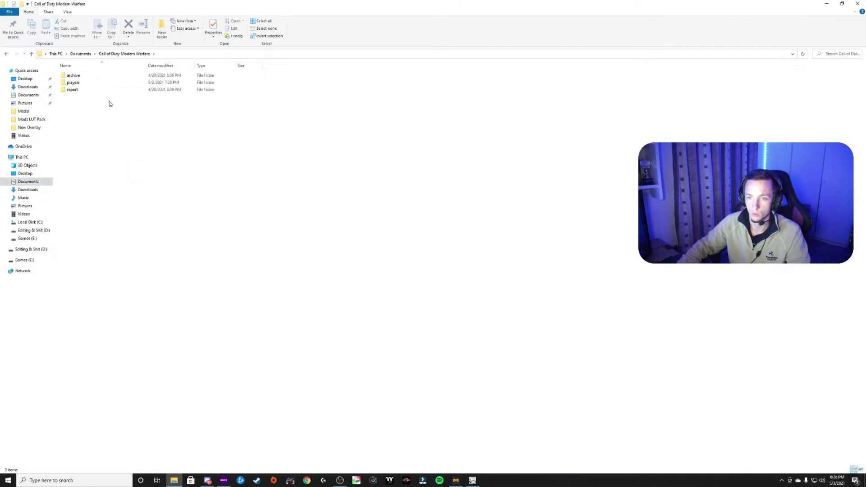
pyautogui.doubleClick(78, 83)
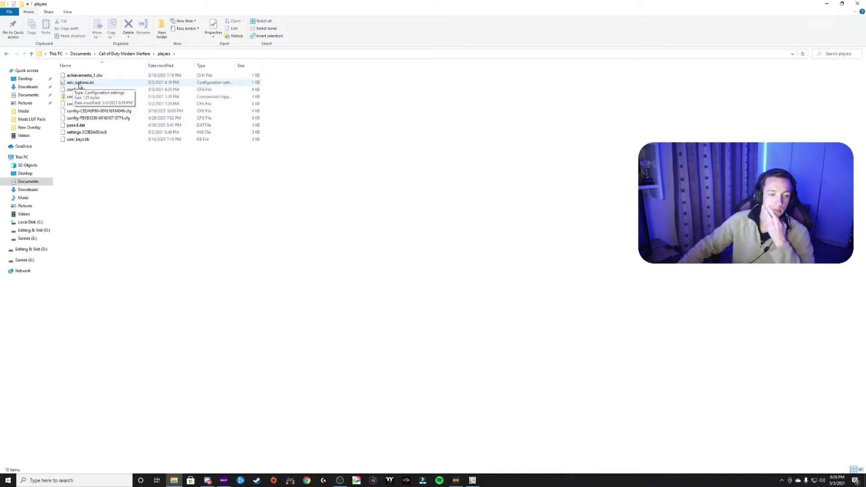
pyautogui.doubleClick(80, 83)
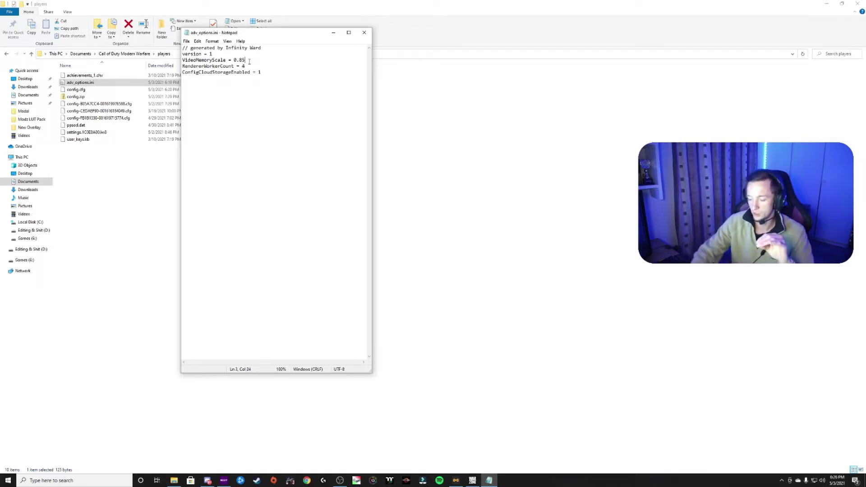
# Set VideoMemoryScale to 0.65 in adv_options.ini.
pyautogui.press('BackSpace')
pyautogui.press('BackSpace')
pyautogui.write('06')
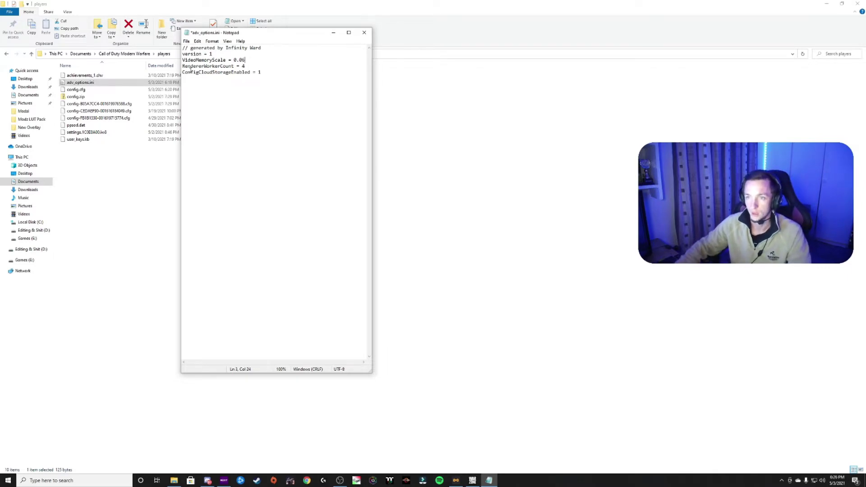
pyautogui.moveTo(185, 67); pyautogui.dragTo(232, 67)
pyautogui.click(249, 67)
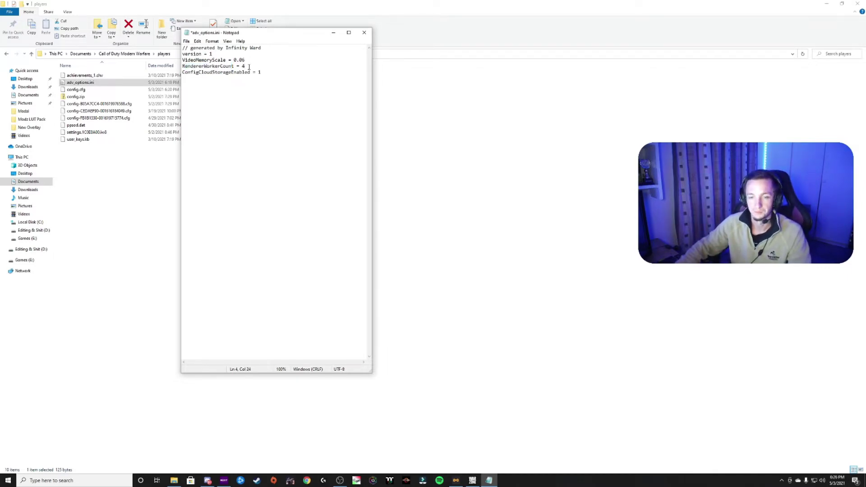
pyautogui.press('BackSpace')
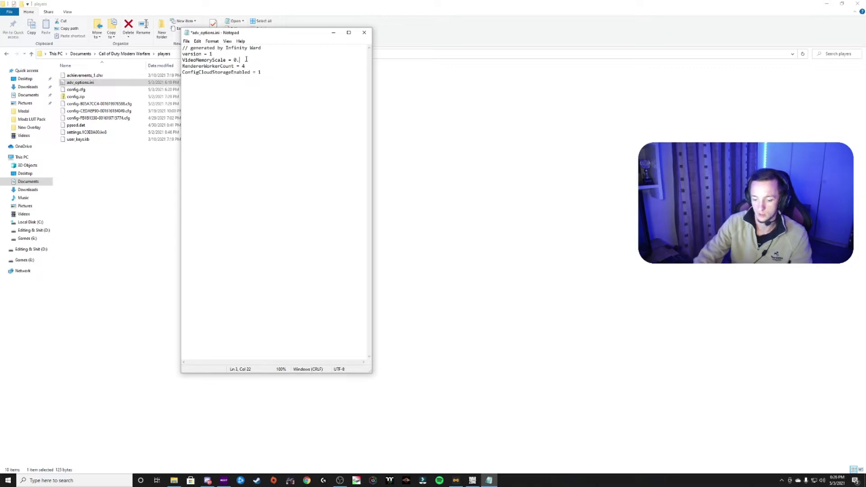
pyautogui.write('65')
# Bring up Task Manager's CPU performance details beside the config file to check the processor's core count.
pyautogui.click(248, 68)
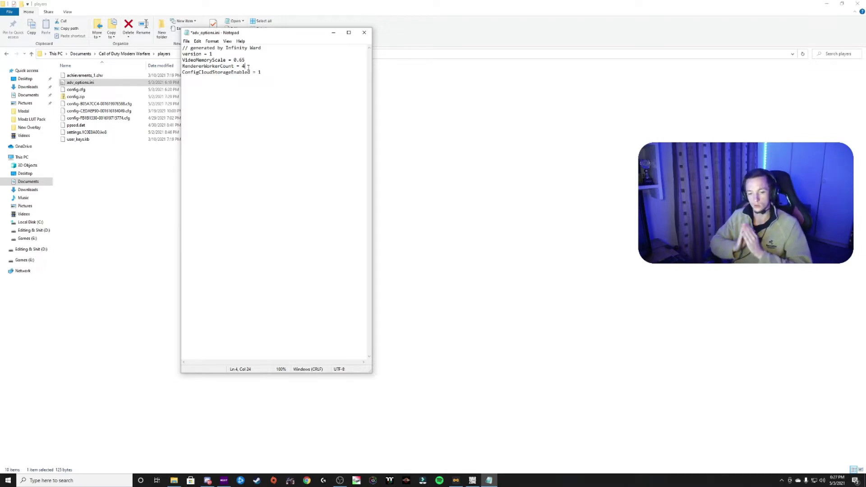
pyautogui.rightClick(545, 482)
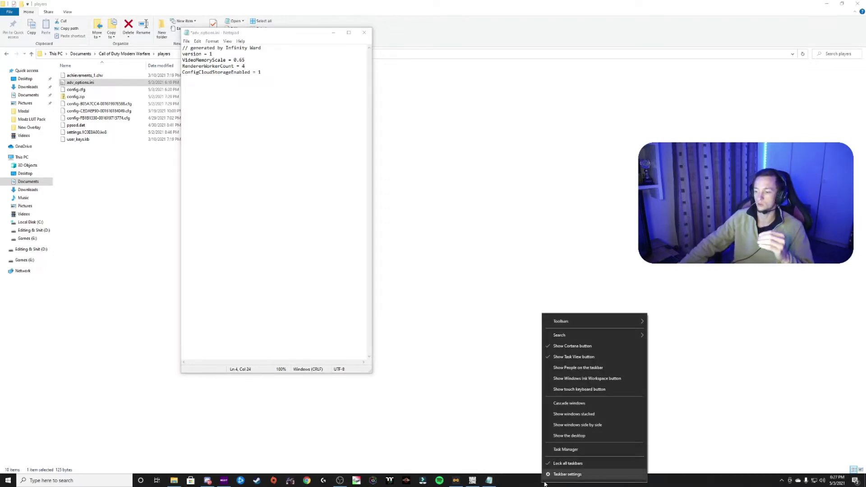
pyautogui.click(566, 449)
pyautogui.moveTo(170, 90); pyautogui.dragTo(582, 96)
pyautogui.click(531, 108)
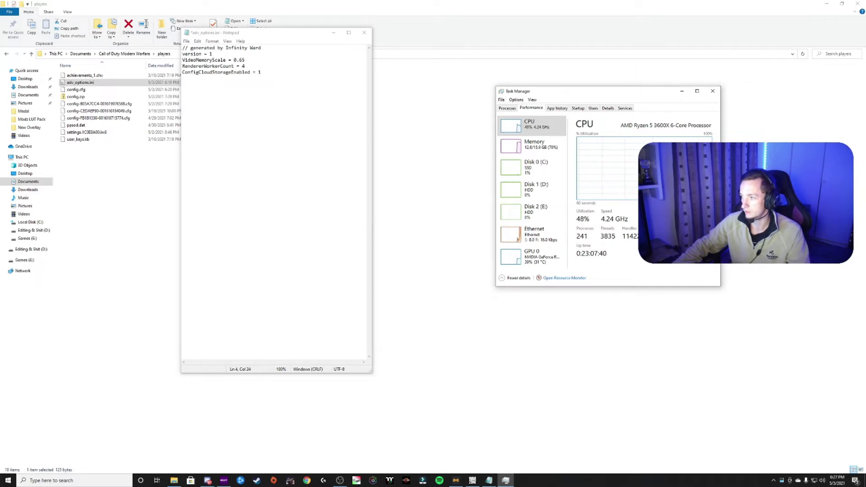
# Set RendererWorkerCount to 6, save adv_options.ini, and close the open windows to return to the desktop.
pyautogui.click(248, 68)
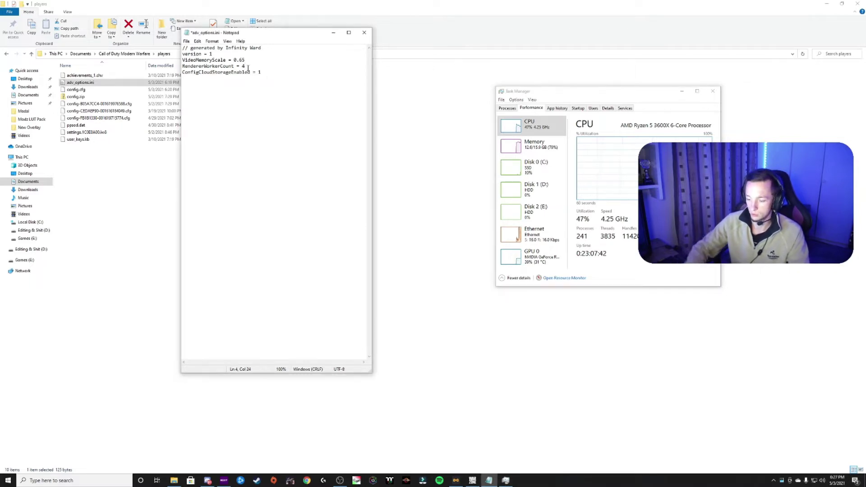
pyautogui.write('6')
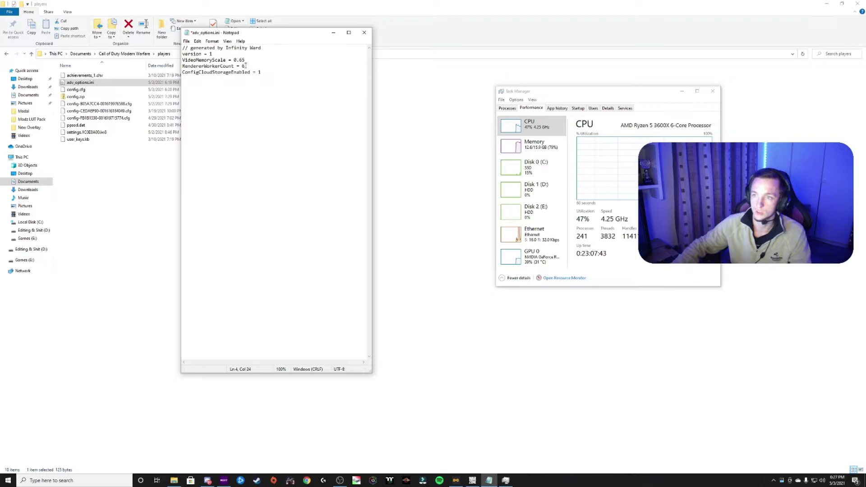
pyautogui.click(187, 41)
pyautogui.click(196, 71)
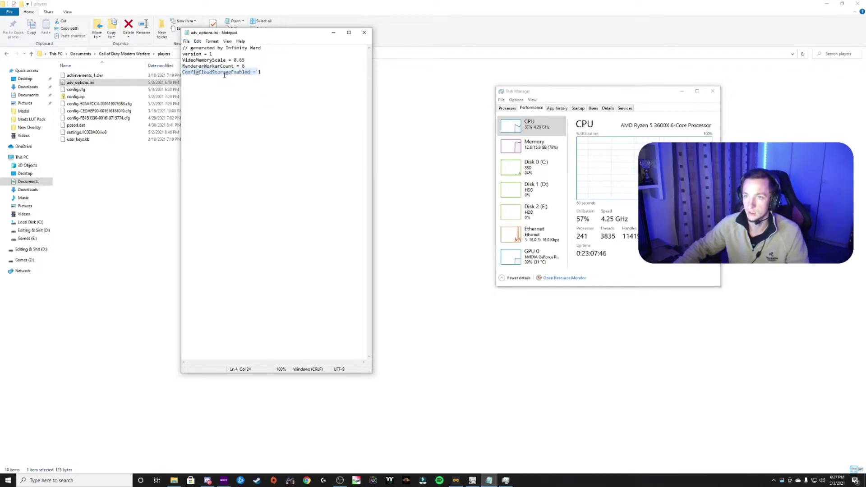
pyautogui.click(713, 91)
pyautogui.click(364, 33)
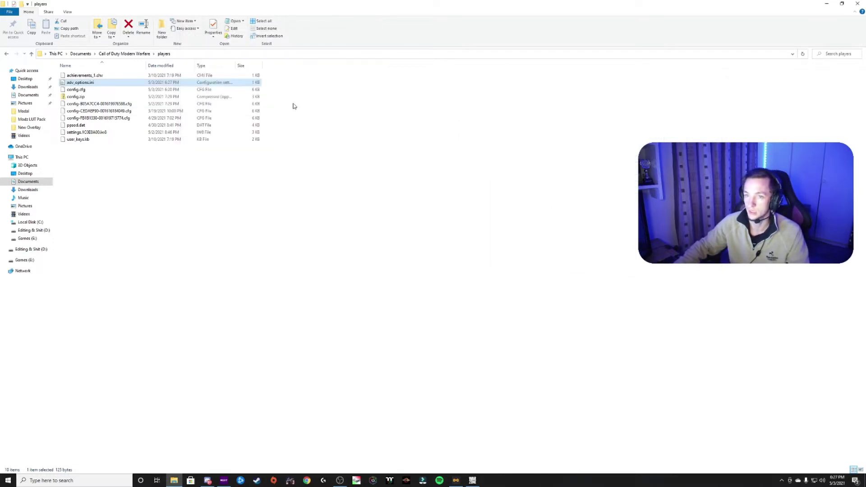
pyautogui.press('super+d')
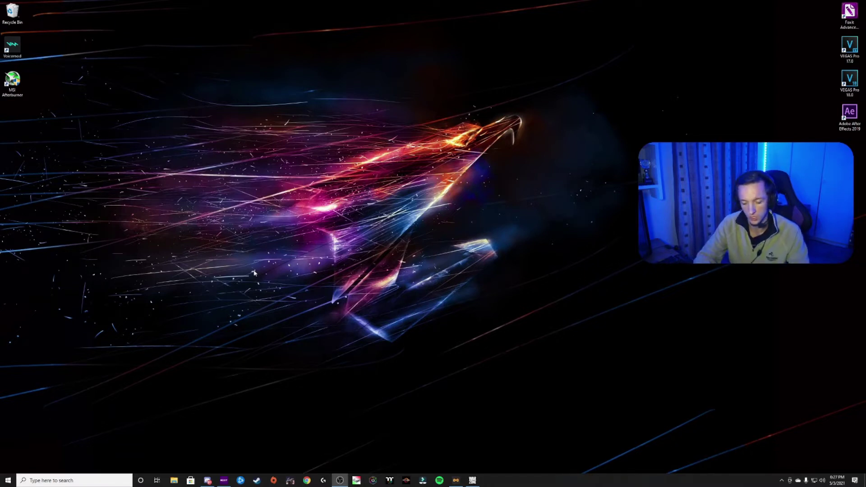
# Open the user's temporary files folder by running %temp%.
pyautogui.press('super')
pyautogui.press('super')
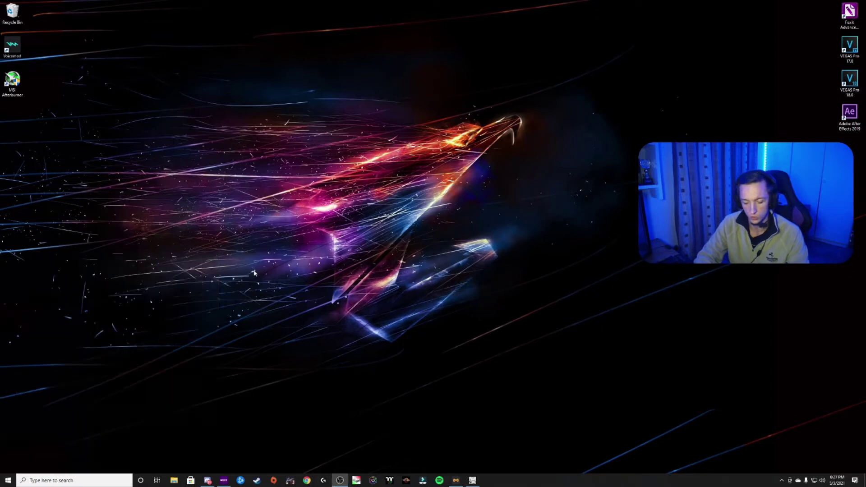
pyautogui.press('super+r')
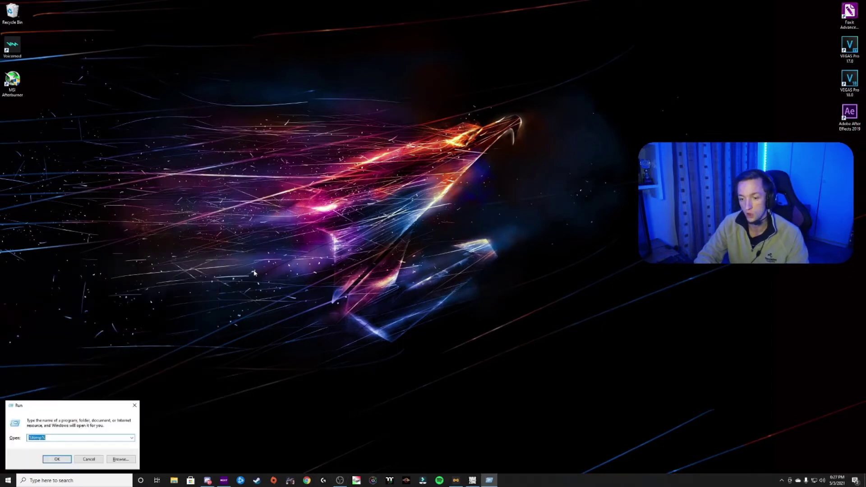
pyautogui.click(33, 438)
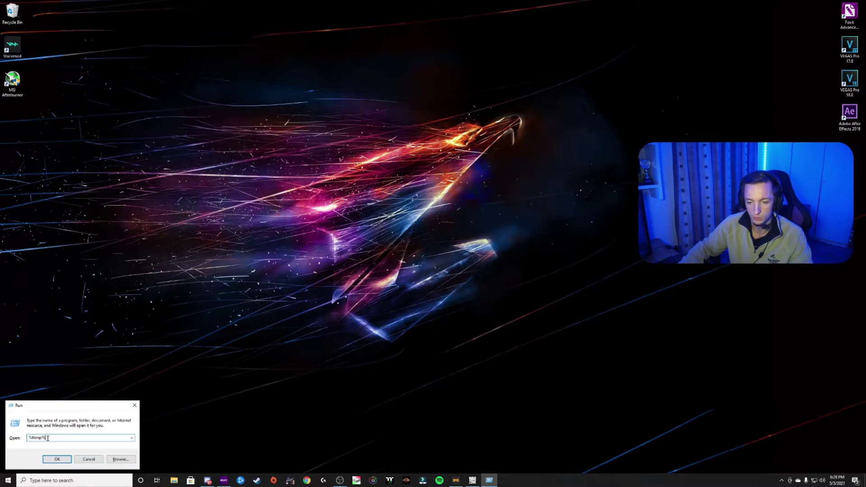
pyautogui.click(55, 459)
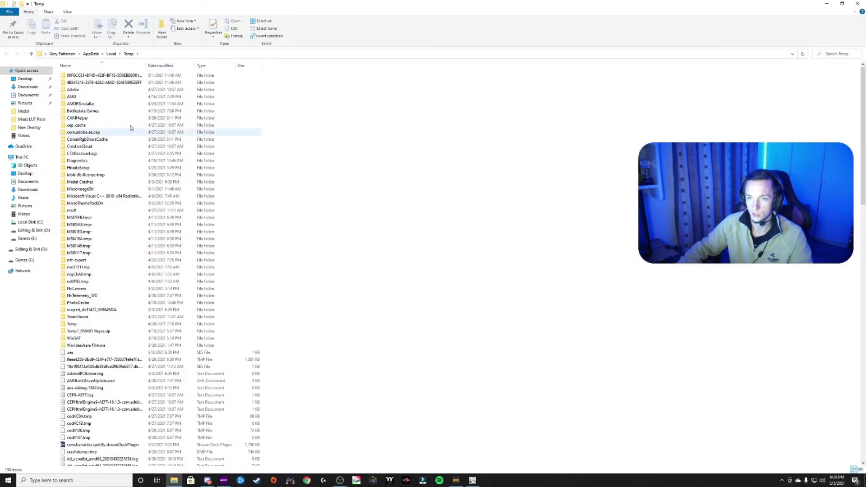
# Delete everything in the Temp folder, granting administrator permission and skipping items in use, and close the folder.
pyautogui.click(104, 118)
pyautogui.hotkey('ctrl', 'a')
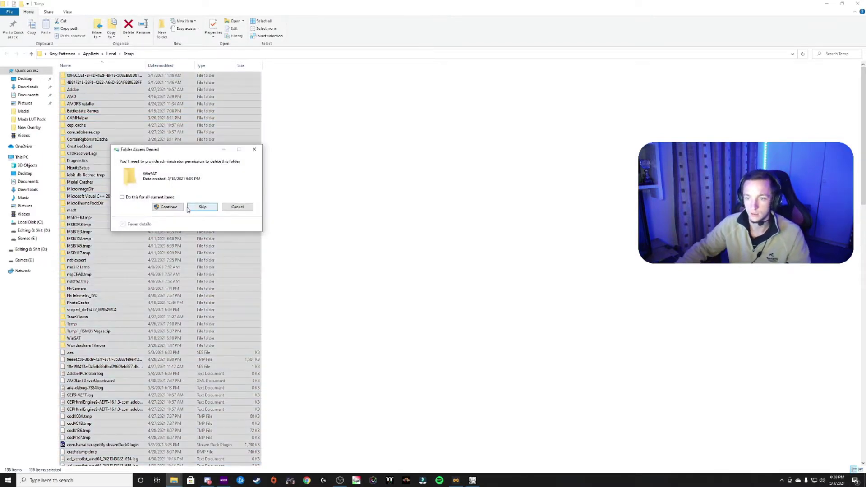
pyautogui.click(168, 207)
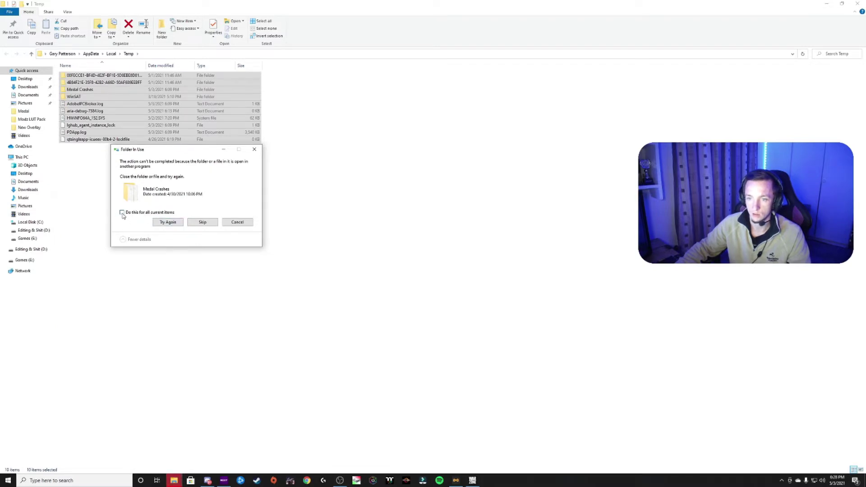
pyautogui.click(202, 223)
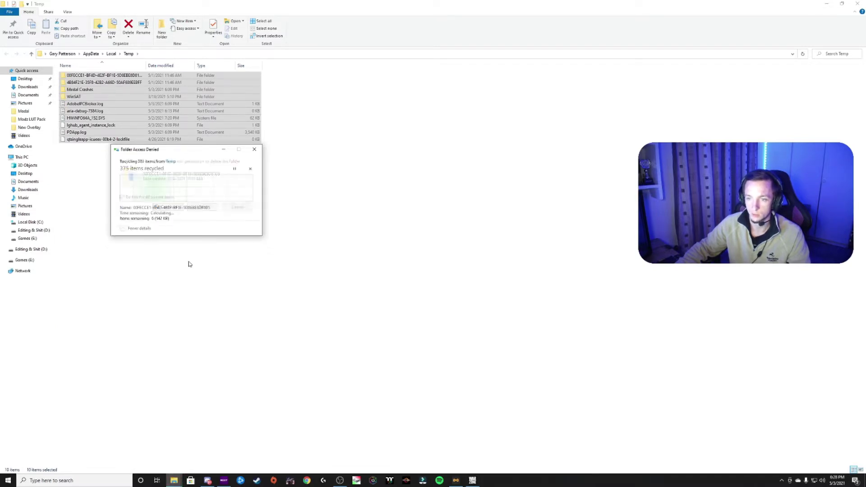
pyautogui.click(190, 208)
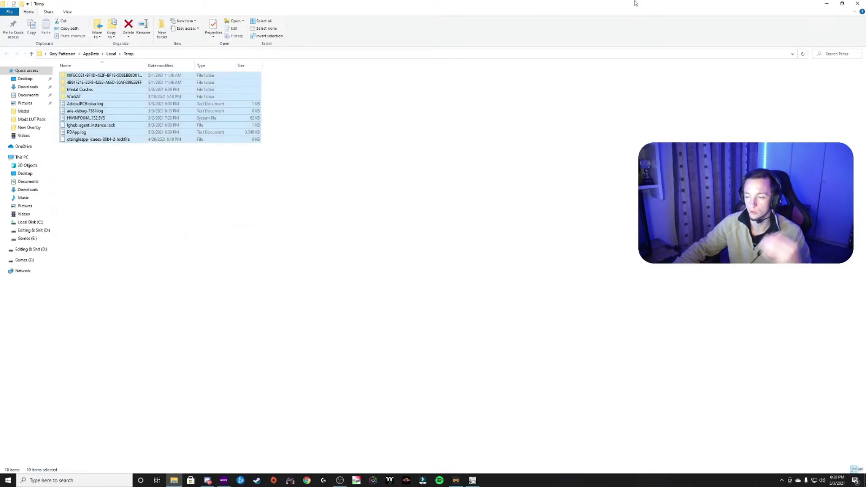
pyautogui.click(859, 3)
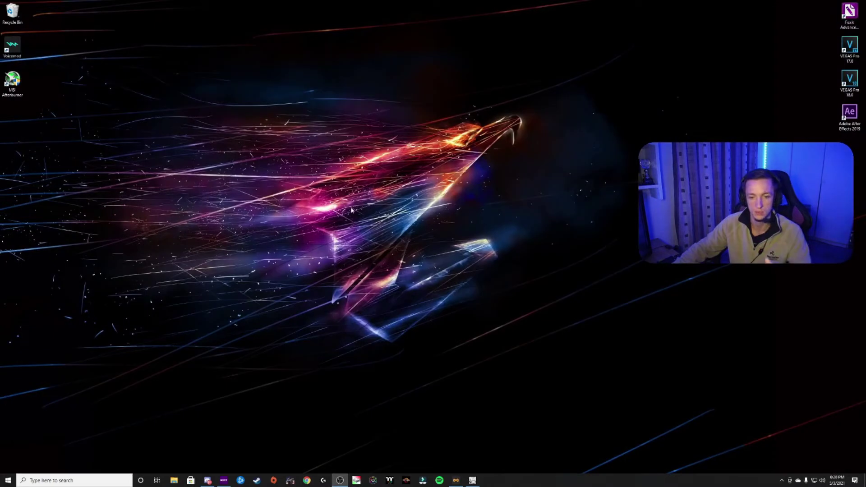
# Empty the Recycle Bin and confirm the permanent deletion.
pyautogui.rightClick(16, 18)
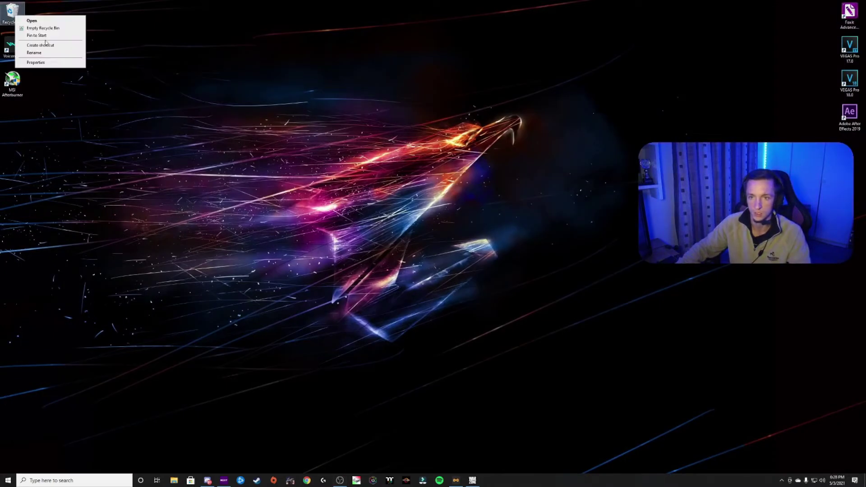
pyautogui.click(45, 28)
pyautogui.click(458, 246)
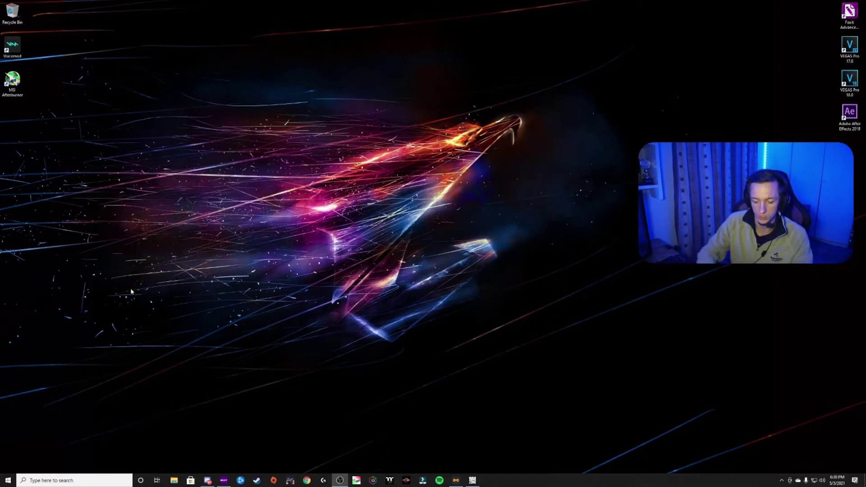
# Search Windows for "game" and open the Game Mode settings to check whether Game Mode is off.
pyautogui.press('super')
pyautogui.write('game')
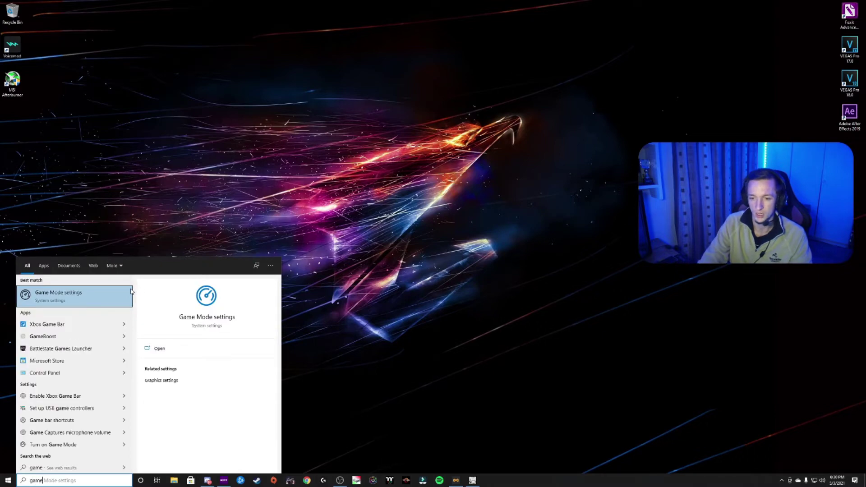
pyautogui.click(130, 292)
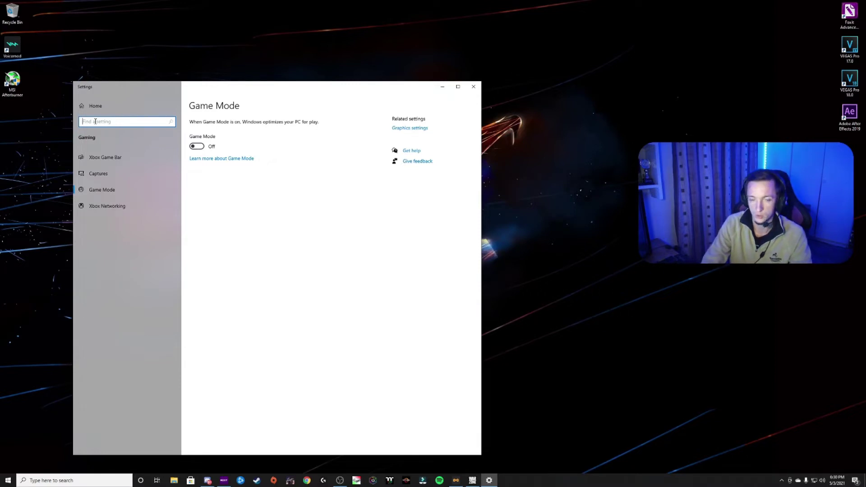
# Find the Xbox Game Bar settings by searching for "game bar", check whether it is disabled, and close Settings.
pyautogui.write('game bar')
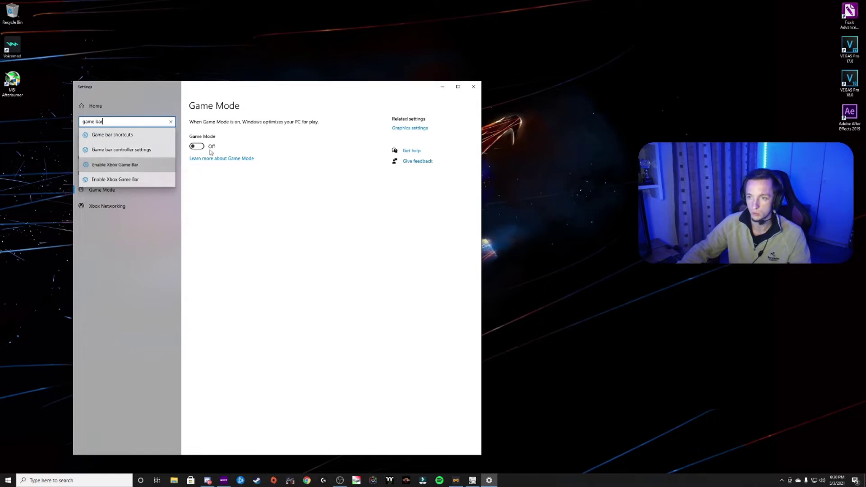
pyautogui.click(127, 168)
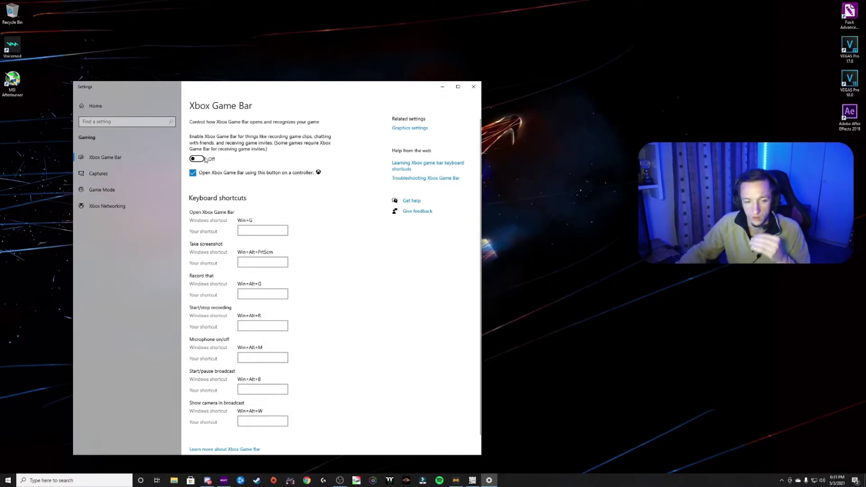
pyautogui.click(475, 90)
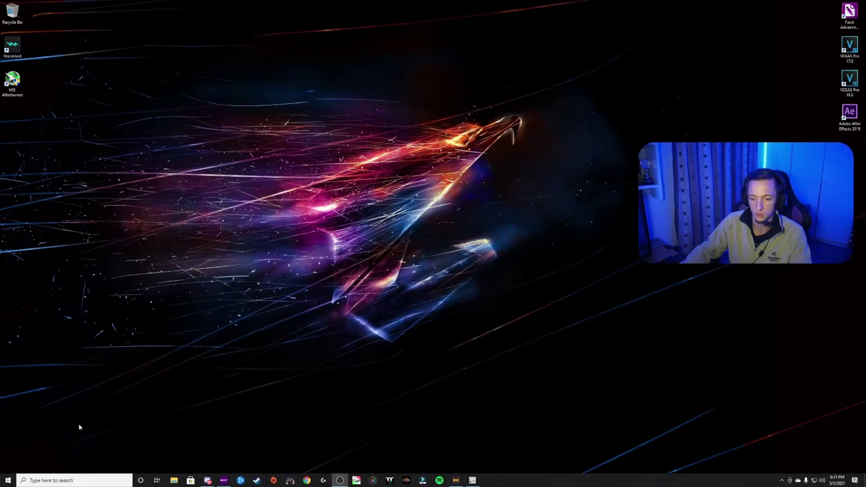
# Search Windows for "power", open Power & sleep settings, check the selected power plan in Power Options, and close both windows.
pyautogui.press('super')
pyautogui.write('power')
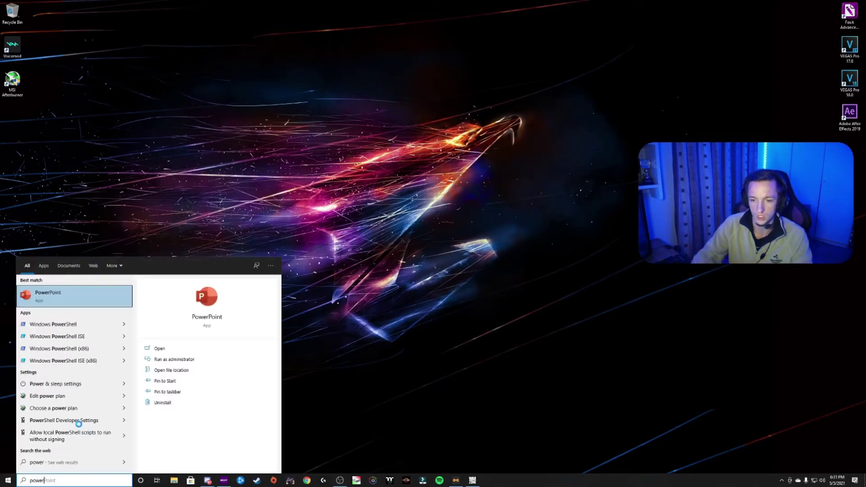
pyautogui.click(56, 387)
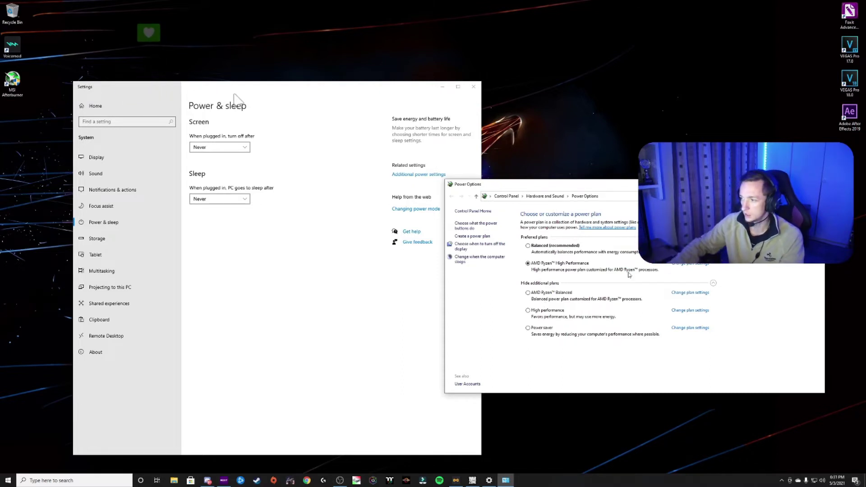
pyautogui.click(816, 185)
pyautogui.click(473, 87)
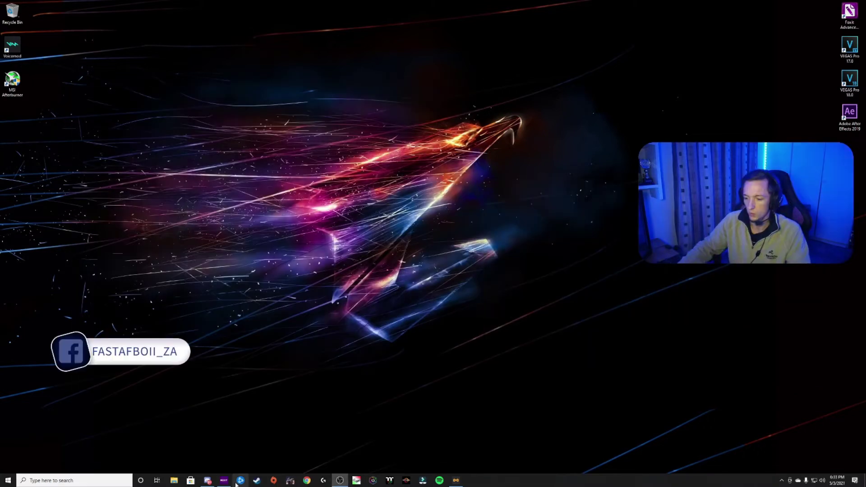
# Check which background programs are running in the hidden notification area.
pyautogui.click(782, 481)
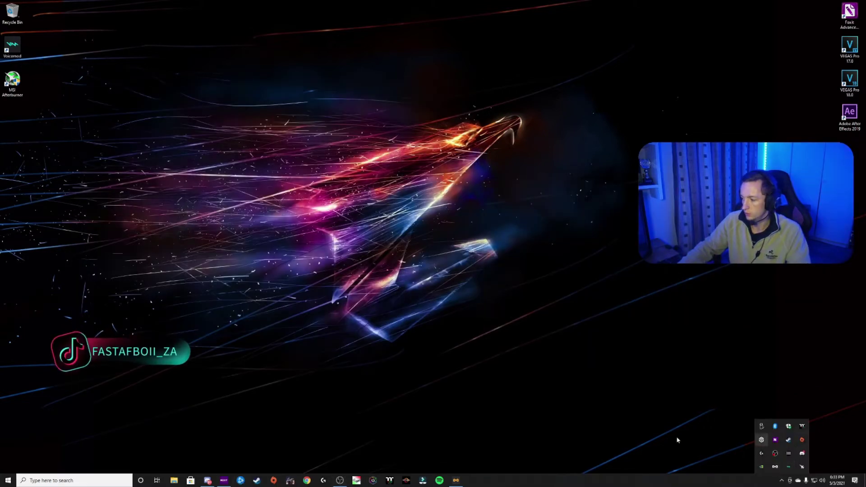
pyautogui.click(445, 415)
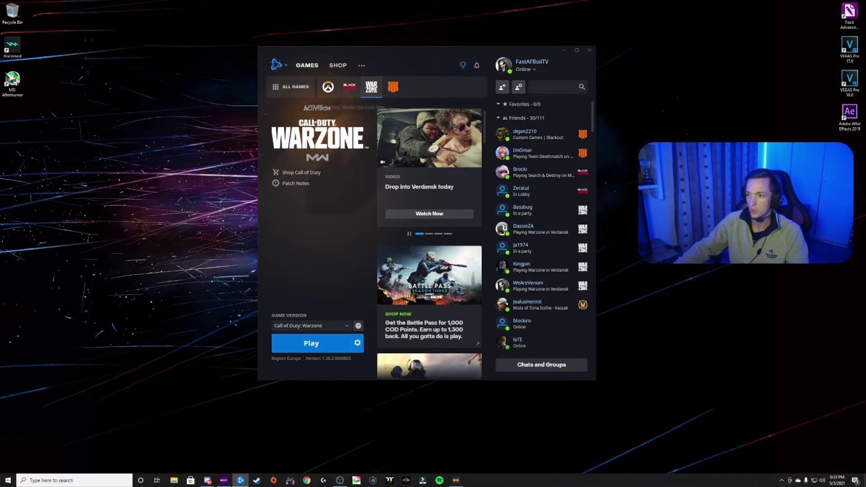
# Open the game settings in the Battle.net launcher, inspect Black Ops 4's additional command line arguments, and close the settings.
pyautogui.click(357, 343)
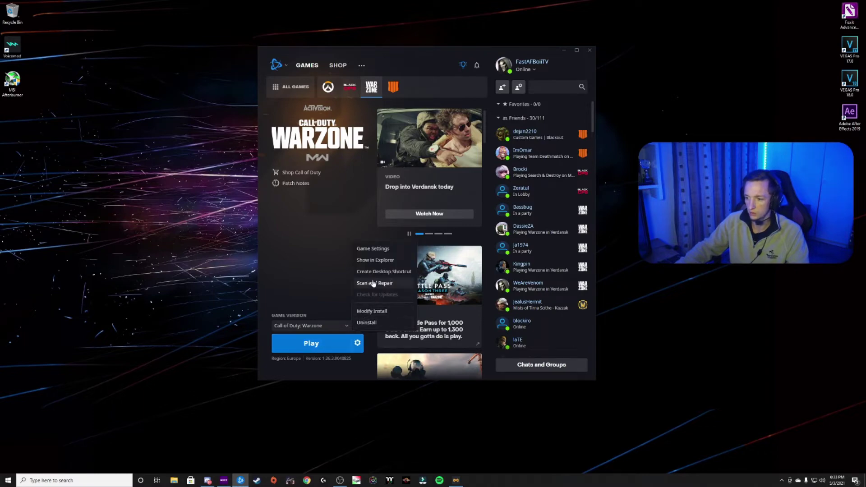
pyautogui.click(373, 249)
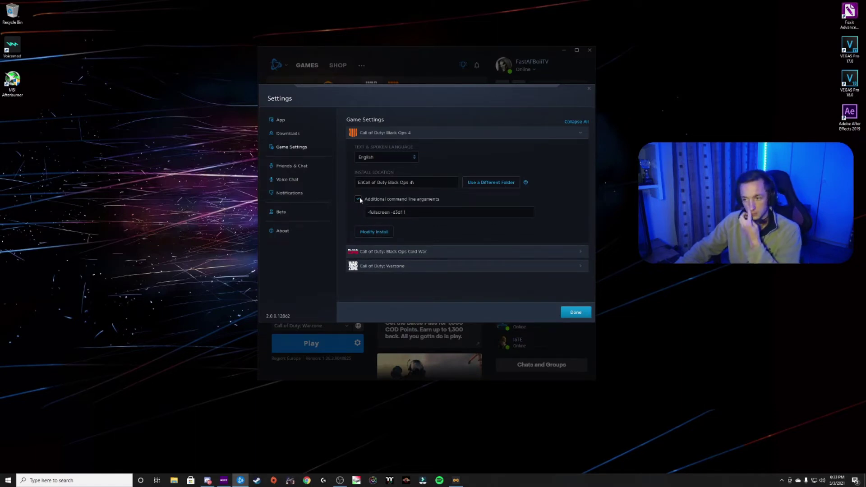
pyautogui.click(379, 212)
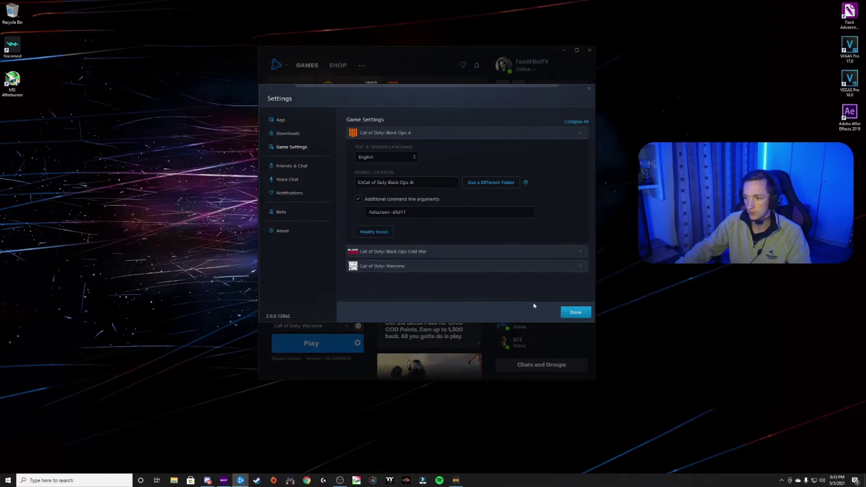
pyautogui.click(588, 89)
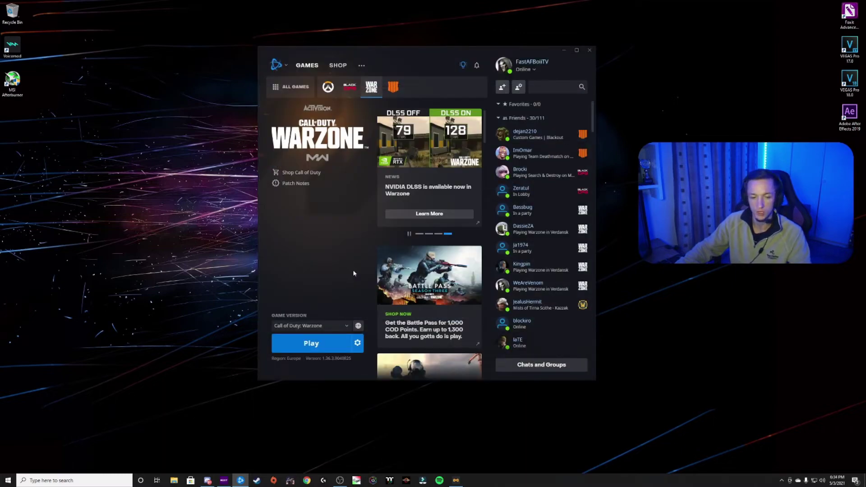
# Launch Call of Duty: Warzone, apply Game filter style 1, and expand its Details, Color and Brightness / Contrast filters.
pyautogui.click(323, 347)
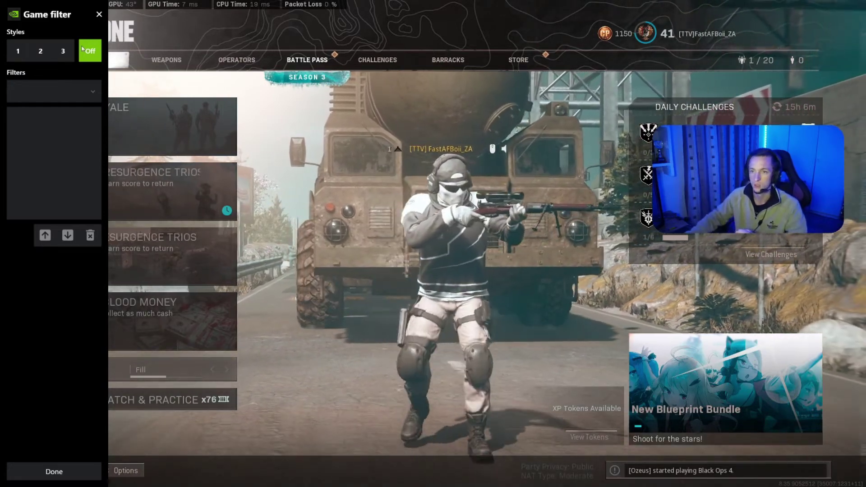
pyautogui.click(19, 51)
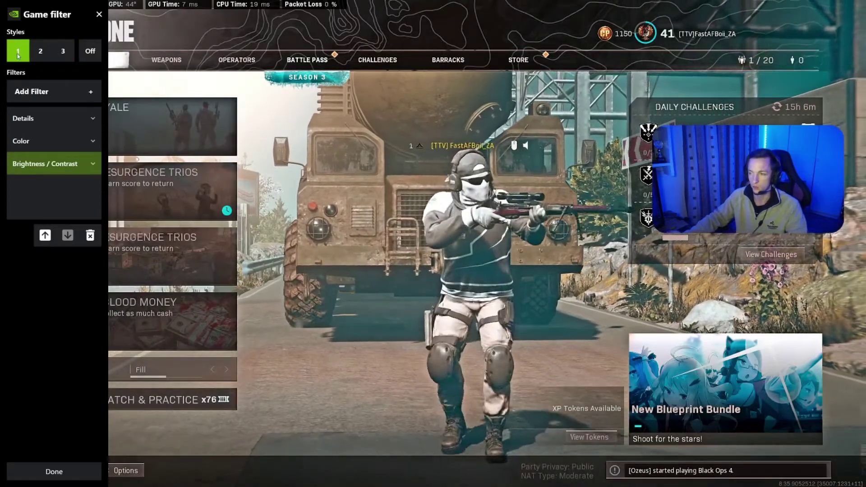
pyautogui.click(93, 122)
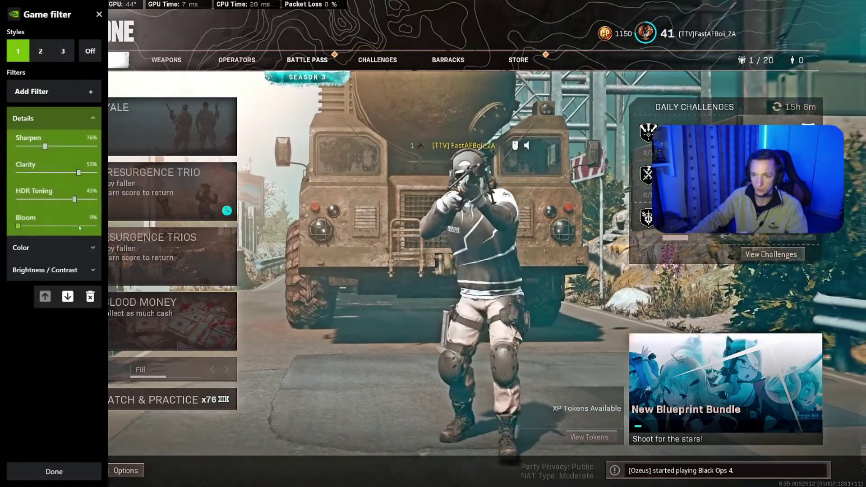
pyautogui.click(90, 248)
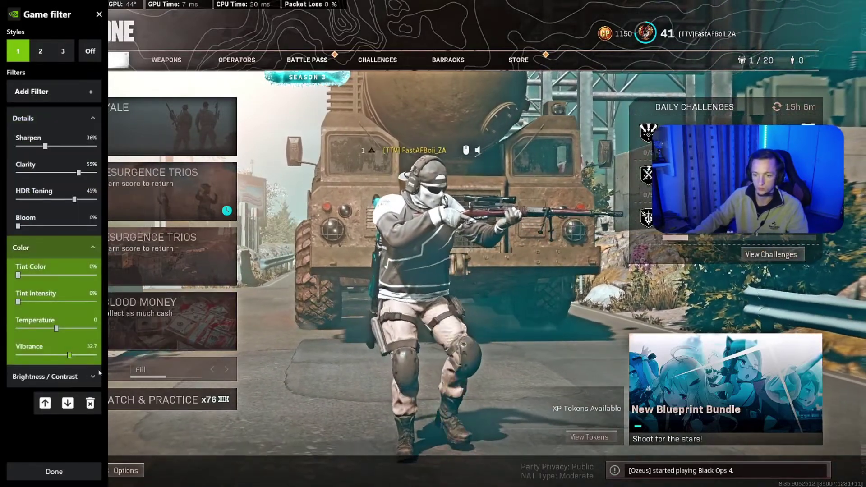
pyautogui.click(93, 374)
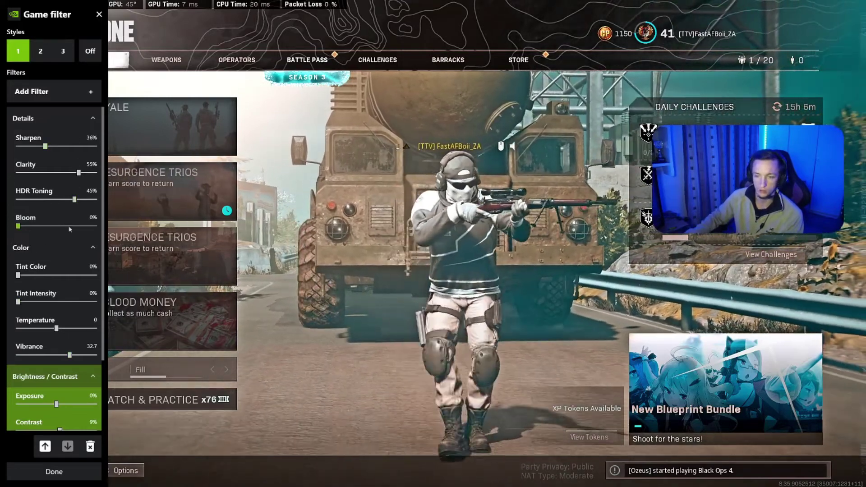
pyautogui.scroll(-2, 62, 378)
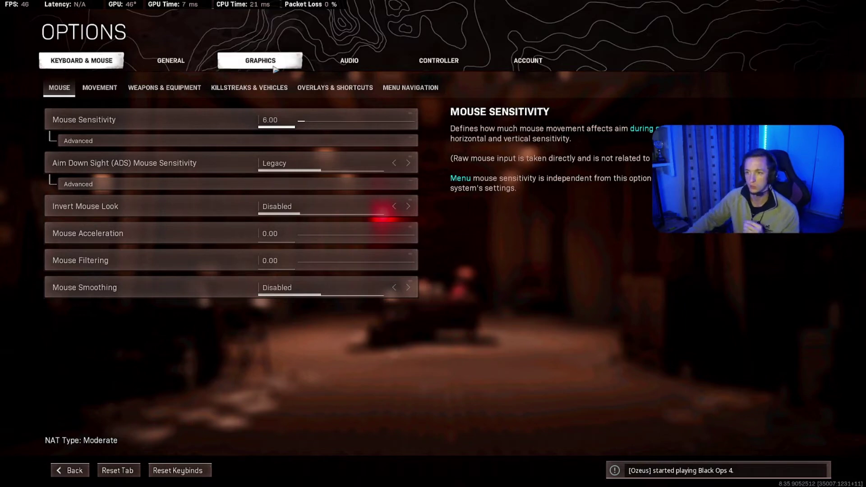
# In Warzone's Graphics options, set Render Resolution to 100 and check the advanced Display Resolution setting.
pyautogui.click(275, 66)
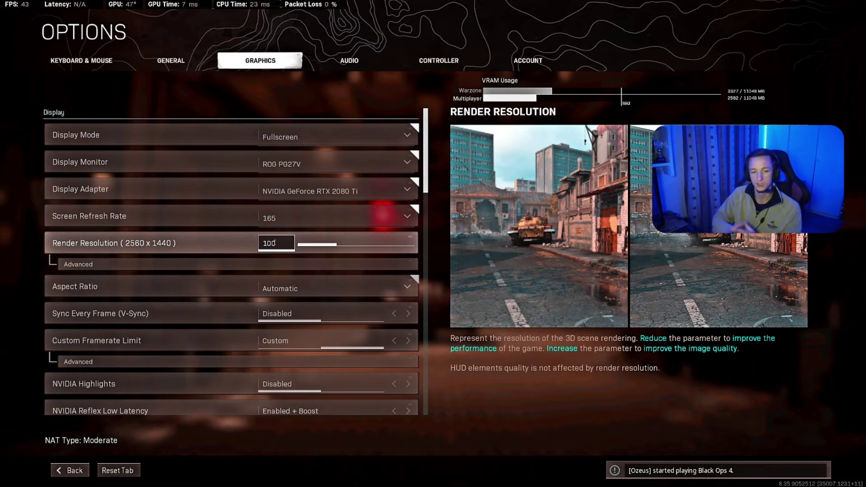
pyautogui.press('Return')
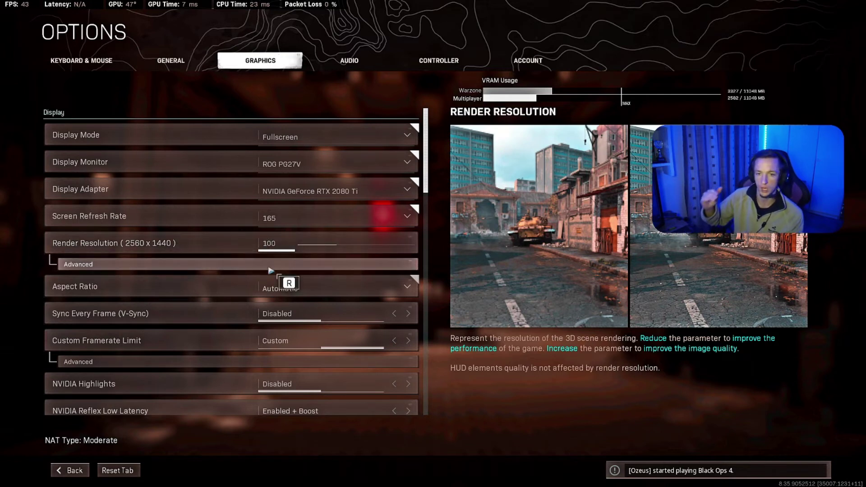
pyautogui.click(284, 270)
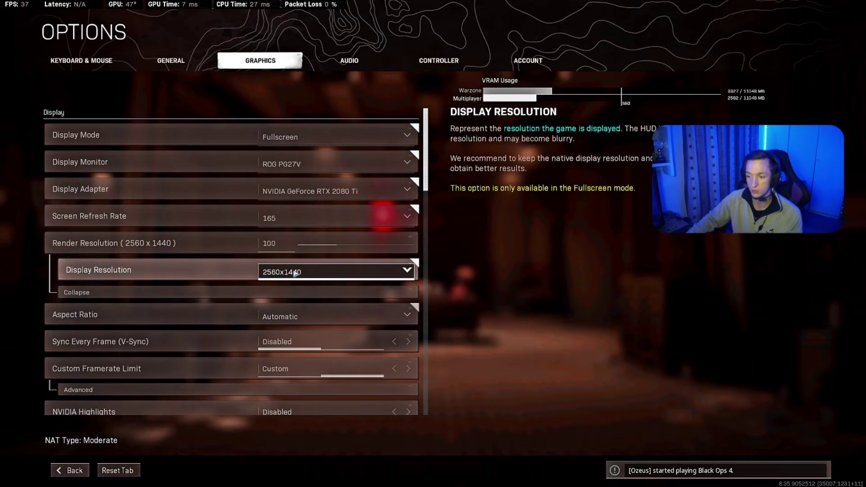
pyautogui.click(264, 292)
# Check the custom framerate limits for gameplay, menu and out of focus in the advanced Custom Framerate Limit settings.
pyautogui.scroll(-3, 280, 226)
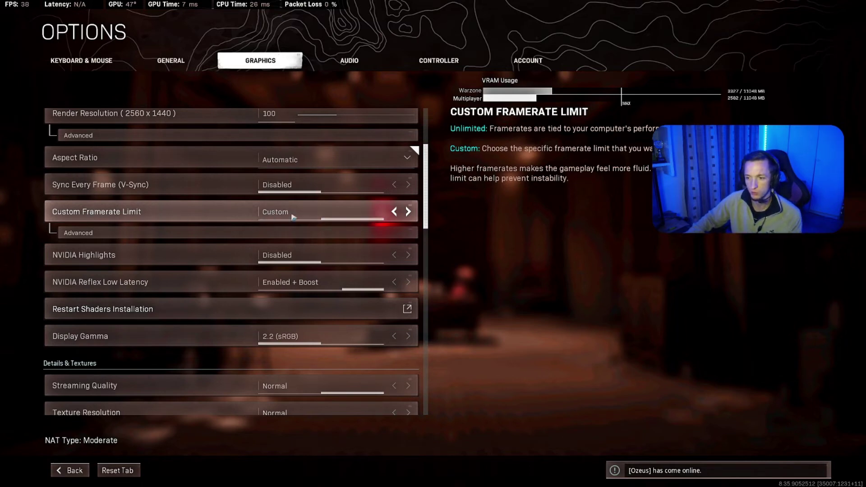
pyautogui.click(283, 232)
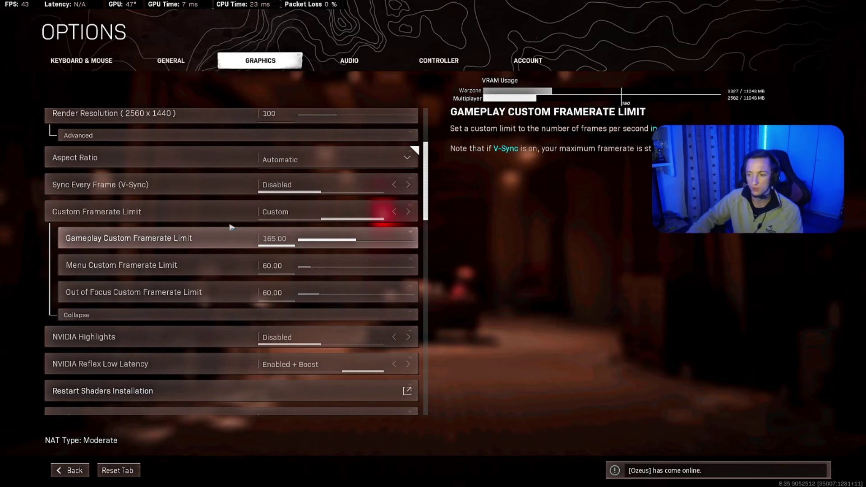
pyautogui.click(273, 241)
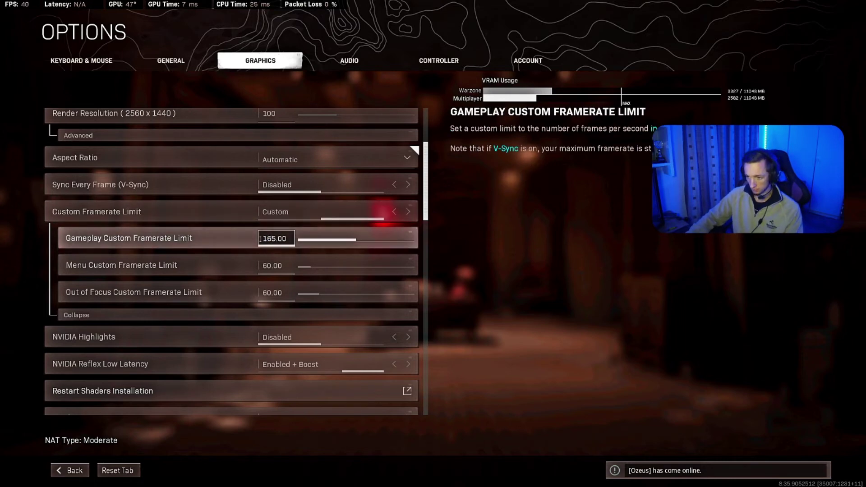
pyautogui.click(277, 264)
pyautogui.scroll(-1, 277, 252)
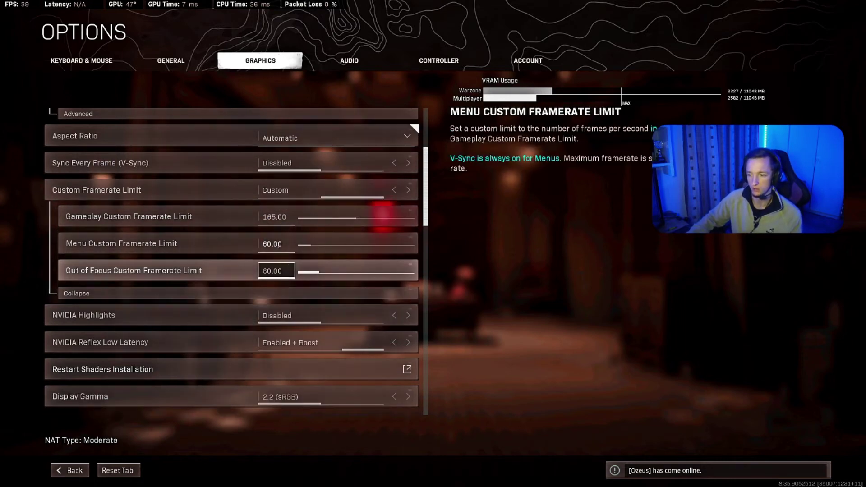
pyautogui.click(275, 261)
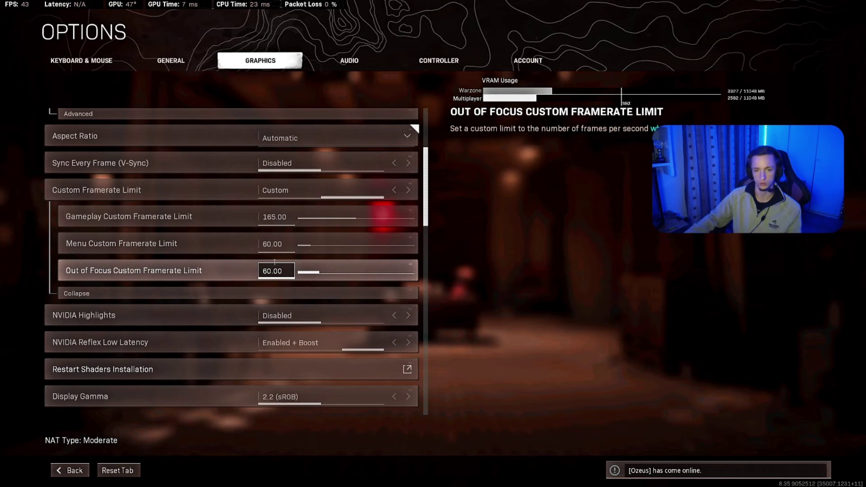
pyautogui.scroll(-1, 299, 275)
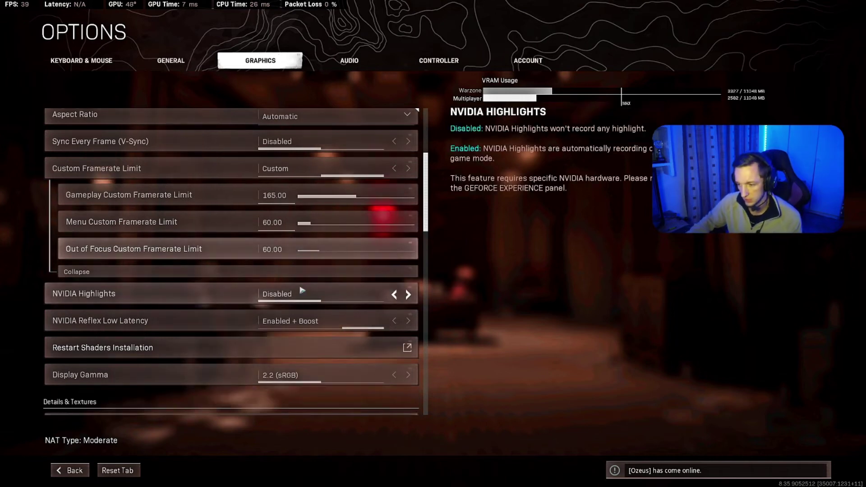
# Review the remaining graphics settings from NVIDIA Reflex Low Latency through textures, shadows and lighting to post processing effects, and leave the options.
pyautogui.scroll(-4, 302, 288)
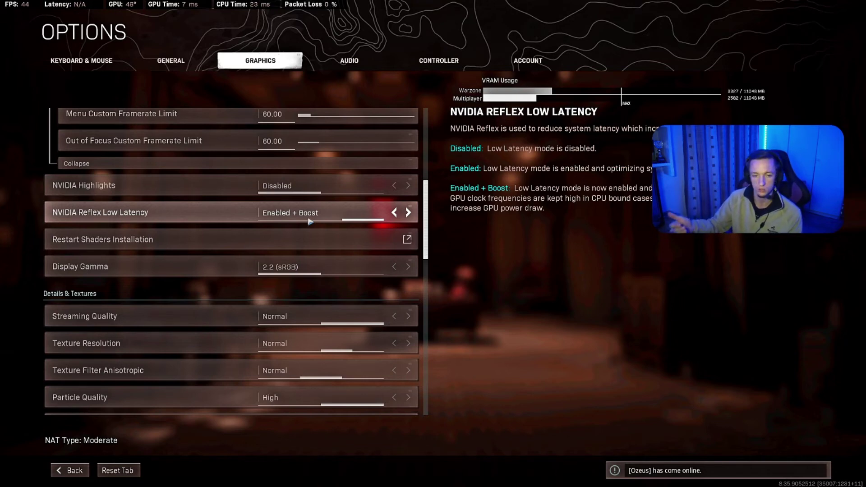
pyautogui.scroll(-6, 310, 222)
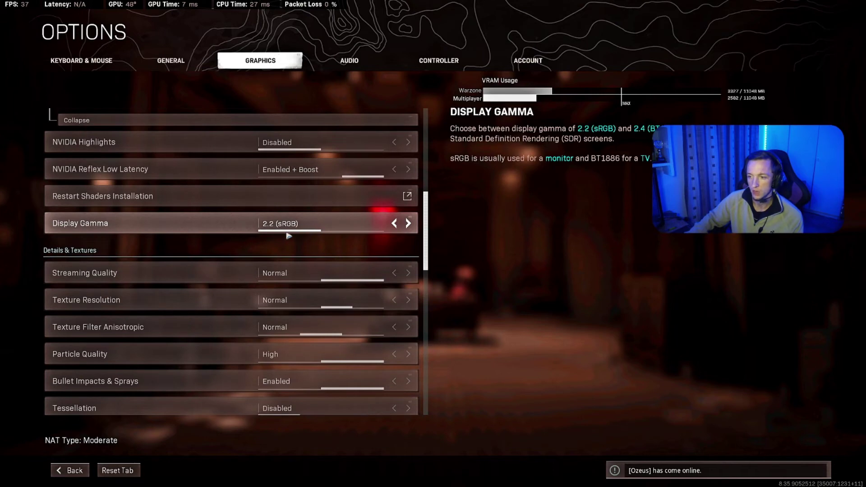
pyautogui.scroll(1, 334, 164)
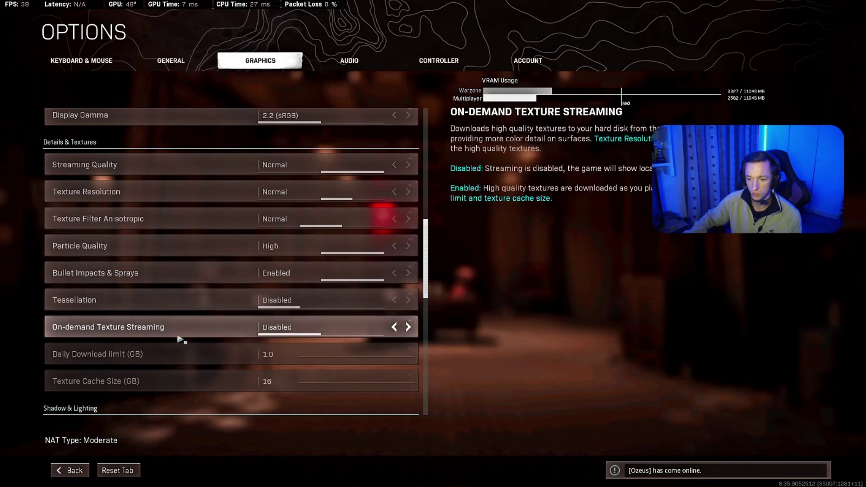
pyautogui.scroll(-5, 180, 339)
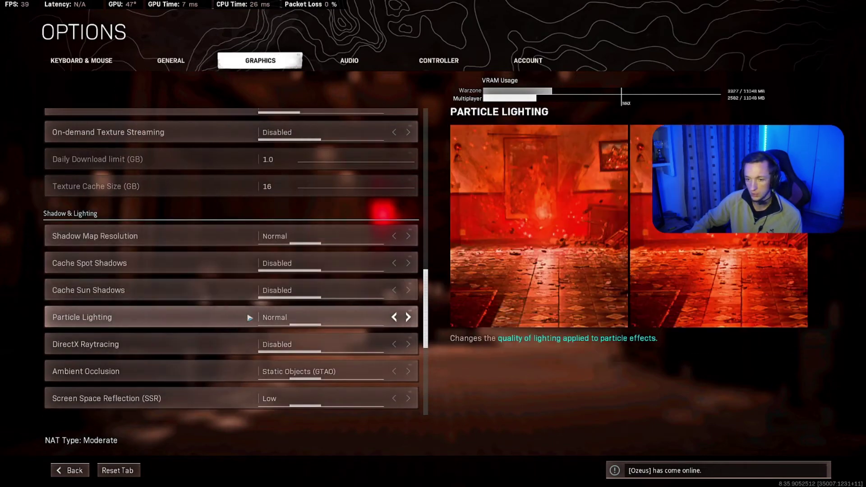
pyautogui.scroll(-2, 250, 318)
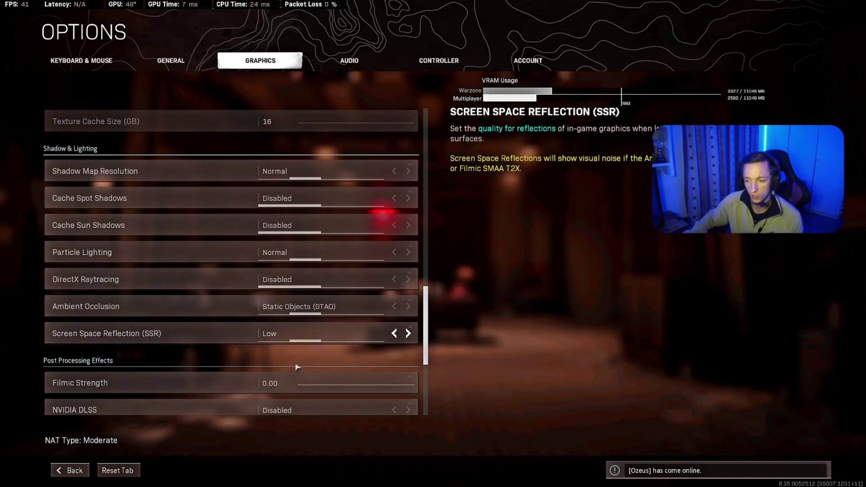
pyautogui.scroll(-6, 293, 359)
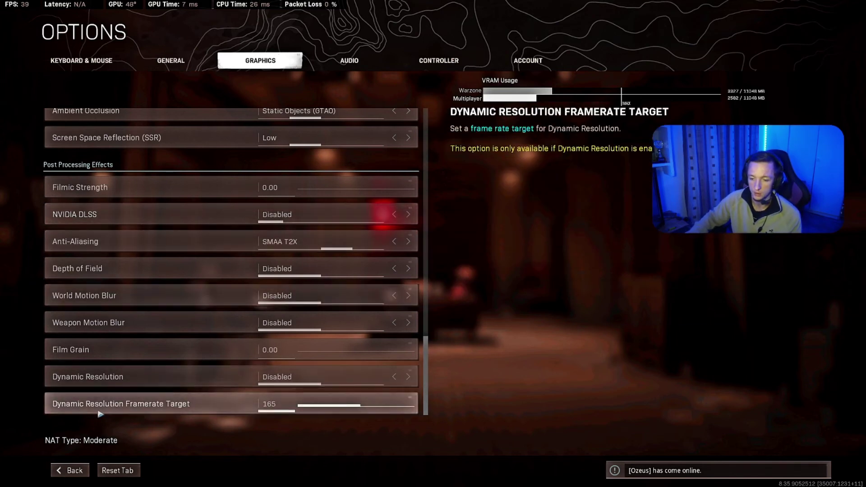
pyautogui.click(264, 408)
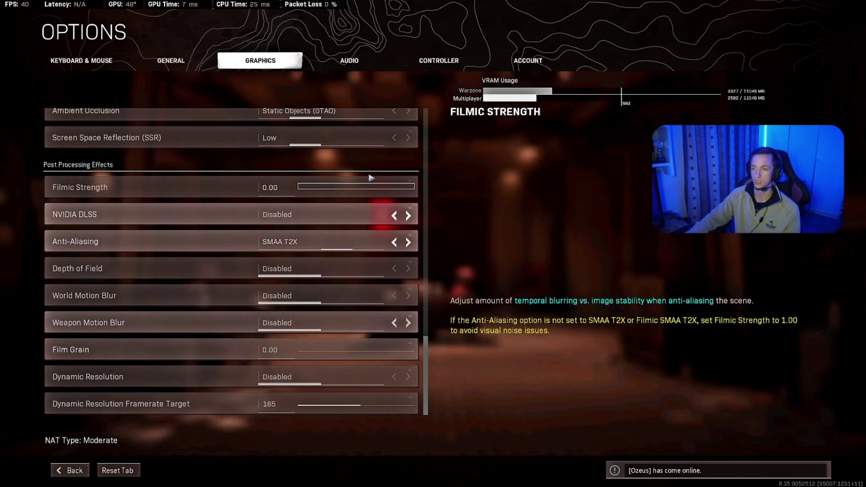
pyautogui.press('Escape')
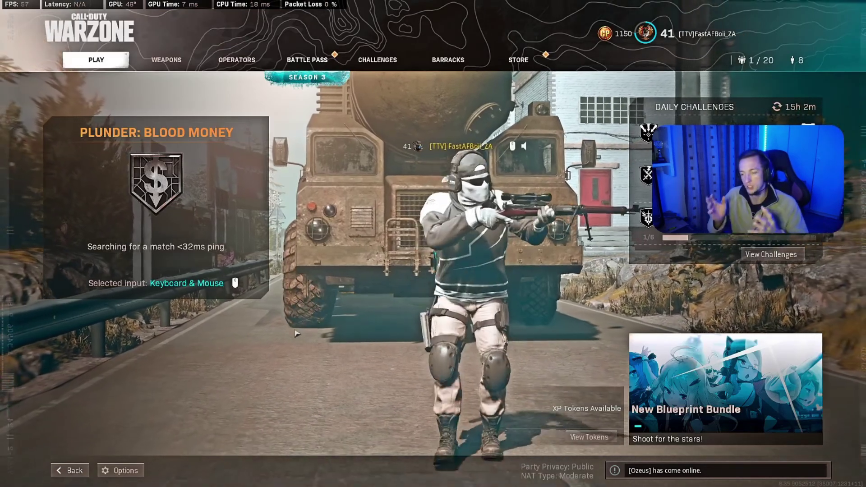